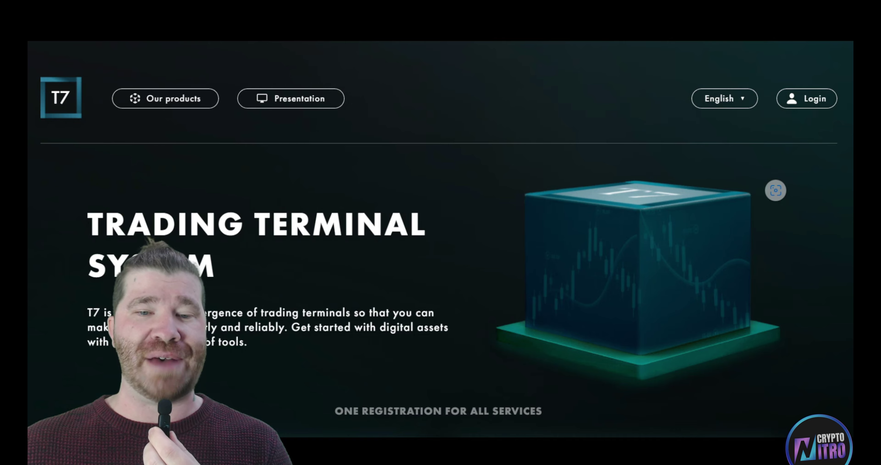
# - Examine the T7 home page's introduction and its overview of the four trading services
pyautogui.scroll(-3, 441, 240)
pyautogui.scroll(-5, 441, 239)
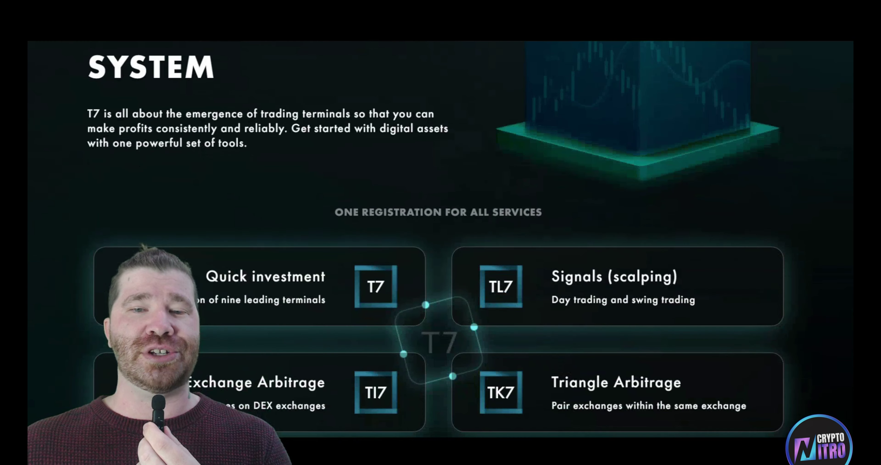
pyautogui.scroll(-1, 441, 240)
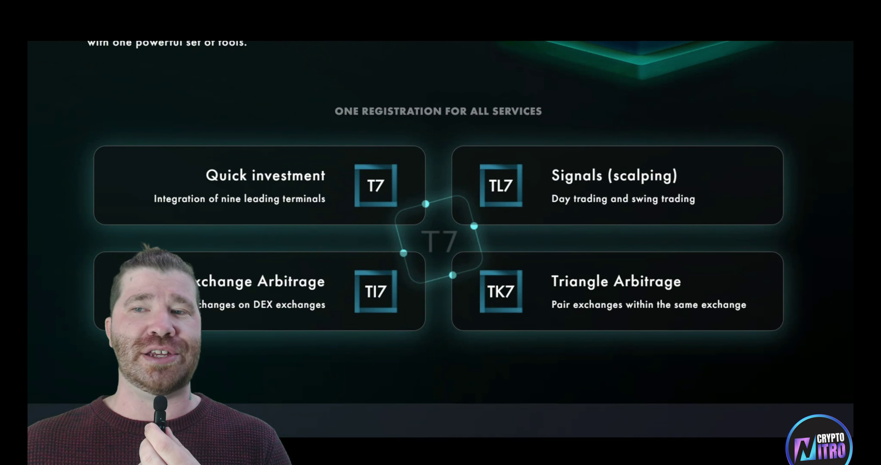
pyautogui.scroll(-1, 441, 240)
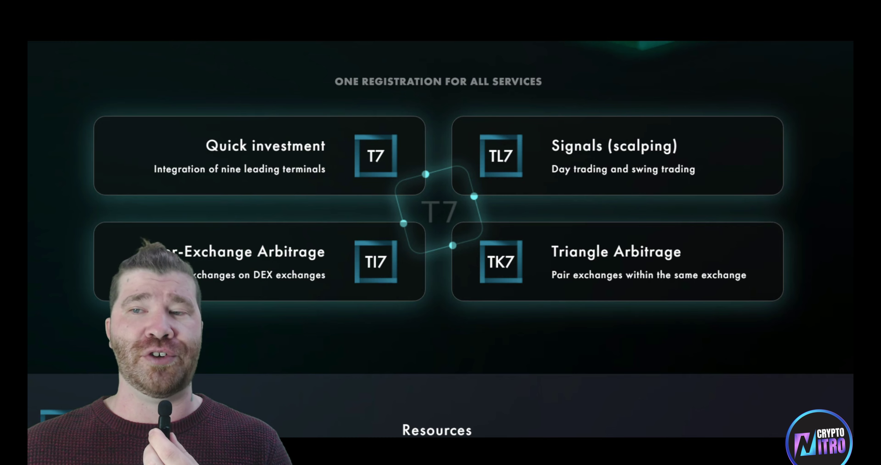
pyautogui.scroll(5, 440, 239)
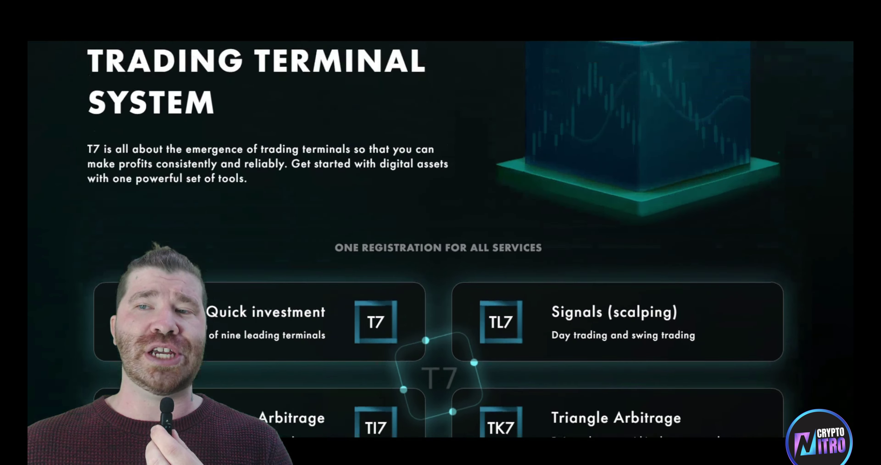
pyautogui.scroll(5, 440, 239)
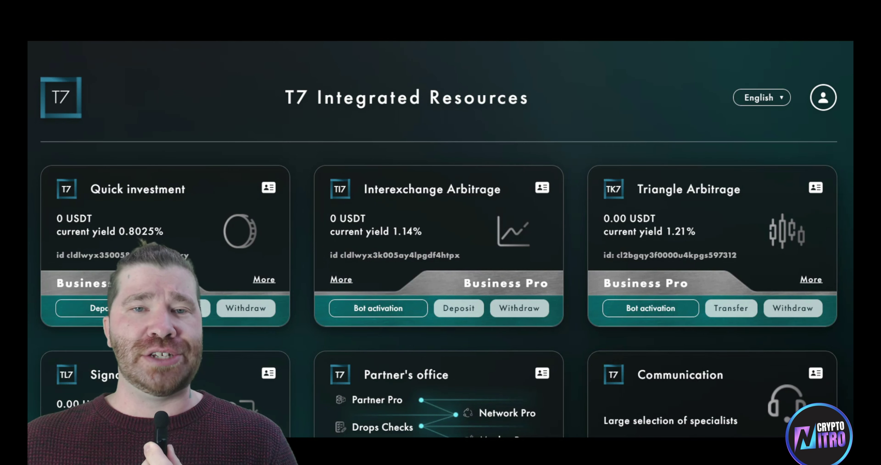
# - Open the Quick investment top-up and choose Etherium Network USDT ERC 20 as the deposit network
pyautogui.scroll(-3, 441, 239)
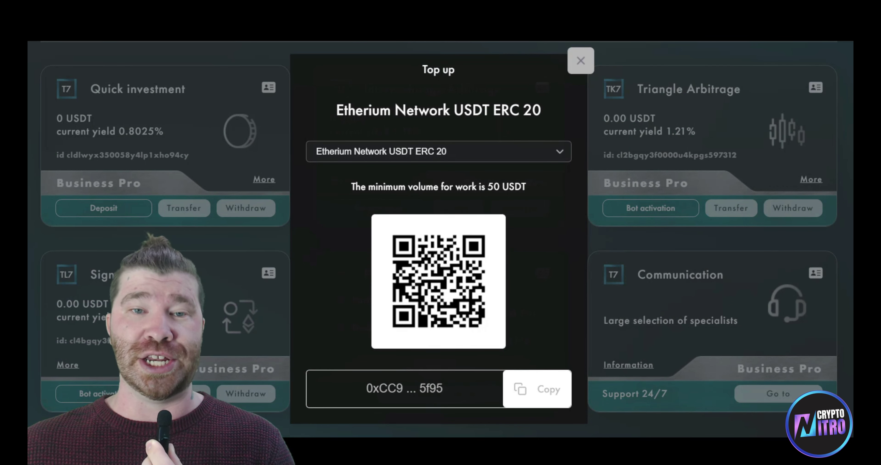
pyautogui.click(438, 151)
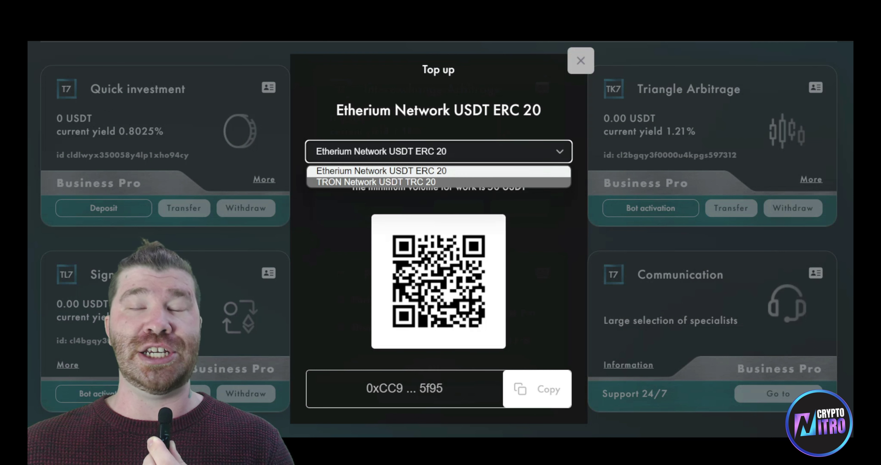
pyautogui.press('Escape')
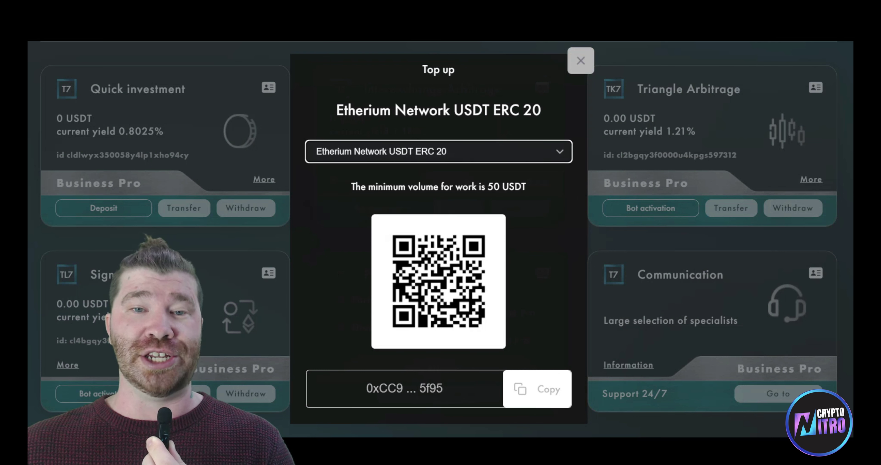
pyautogui.click(439, 152)
pyautogui.click(439, 171)
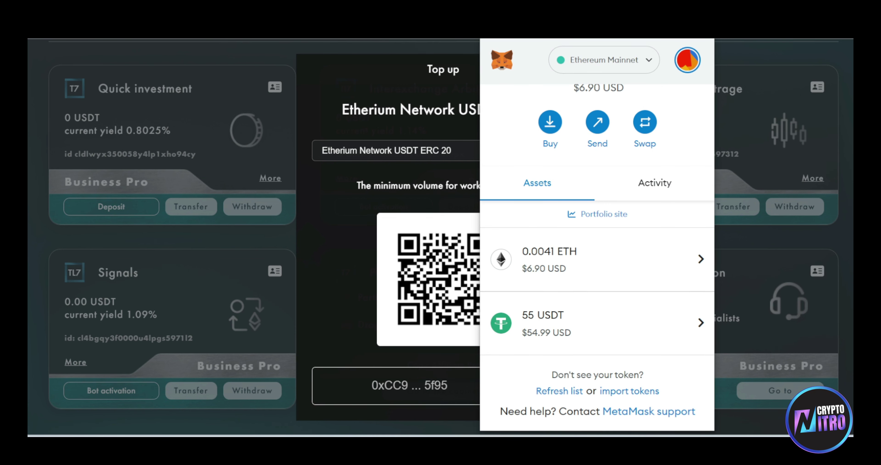
# - Close the wallet and copy the ERC 20 deposit address from the Top up dialog
pyautogui.press('Escape')
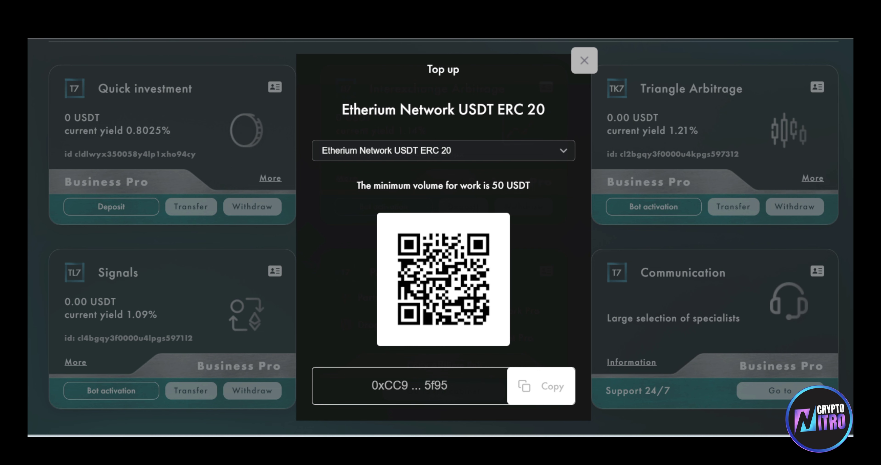
pyautogui.scroll(-3, 443, 232)
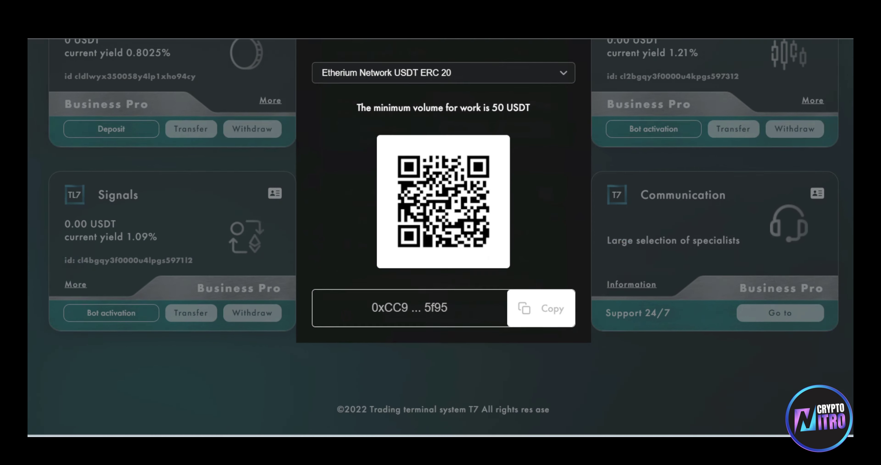
pyautogui.click(542, 288)
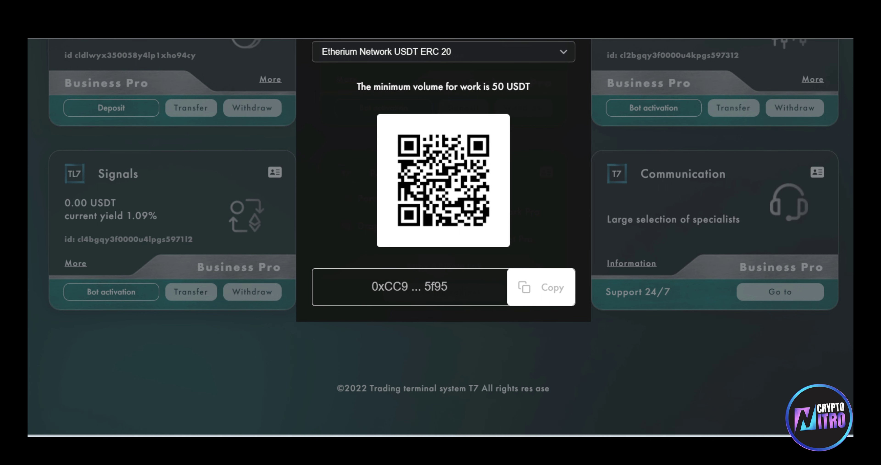
pyautogui.click(541, 287)
pyautogui.scroll(5, 443, 240)
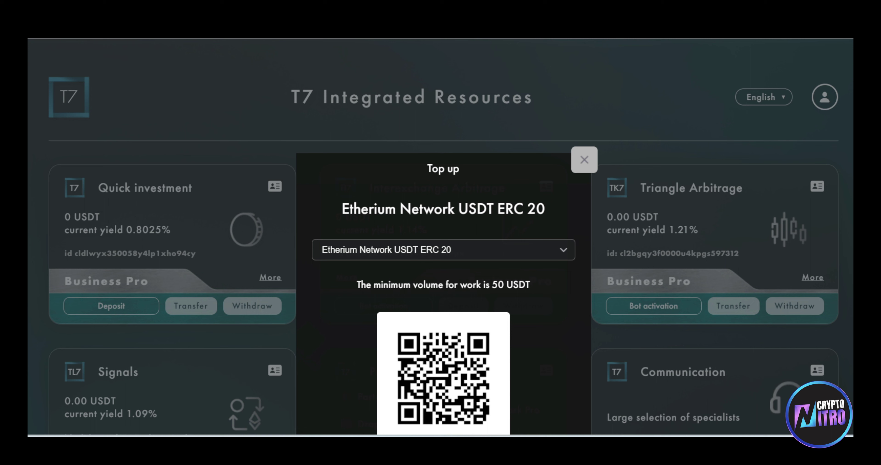
# - Open the MetaMask wallet on Ethereum Mainnet and check the ETH and USDT balances
pyautogui.hotkey('alt', 'shift', 'm')
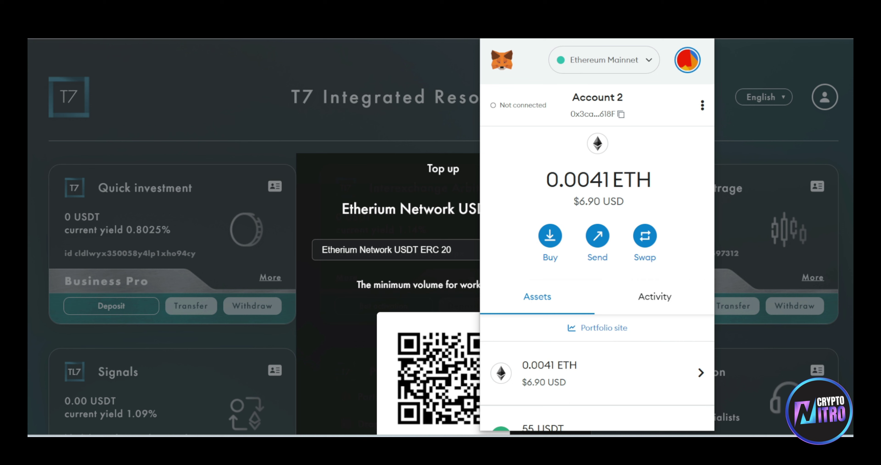
pyautogui.scroll(-3, 597, 258)
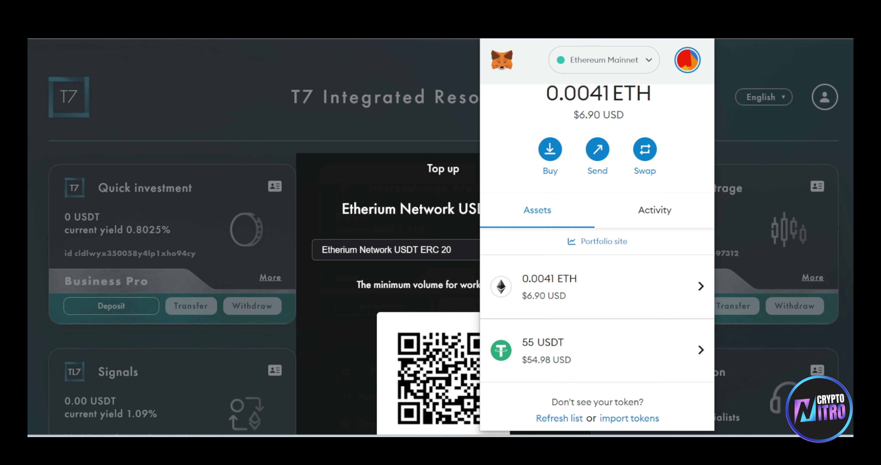
pyautogui.scroll(-1, 597, 254)
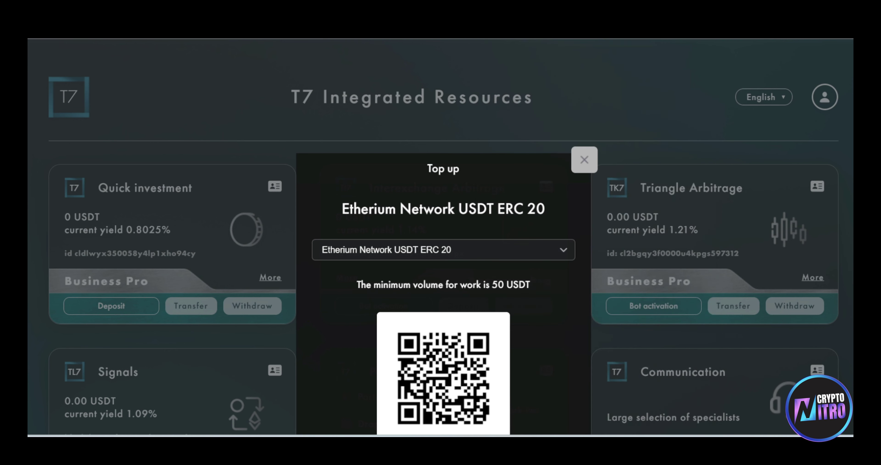
pyautogui.scroll(-3, 443, 240)
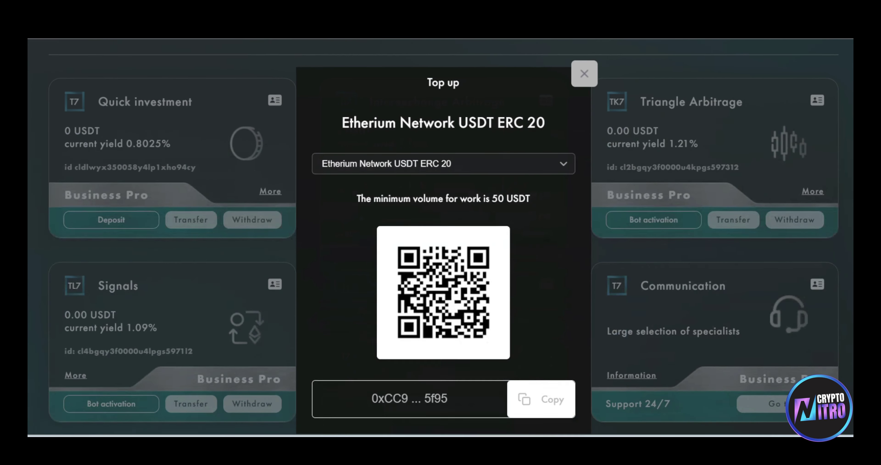
# - Copy the top-up deposit address again and paste it as the recipient of a new MetaMask transfer
pyautogui.click(540, 385)
pyautogui.scroll(3, 443, 239)
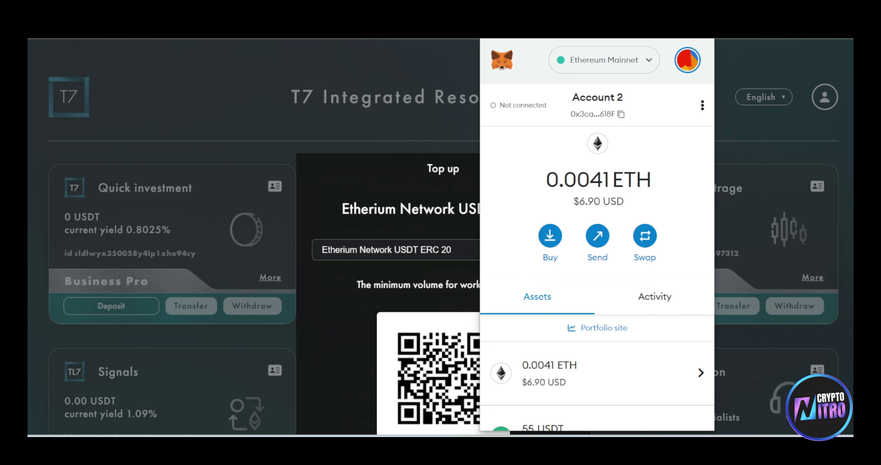
pyautogui.click(597, 236)
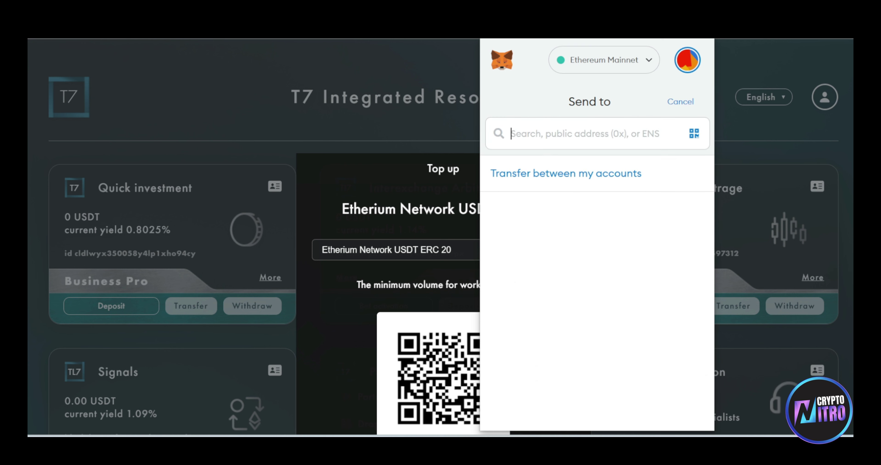
pyautogui.rightClick(547, 134)
pyautogui.click(584, 279)
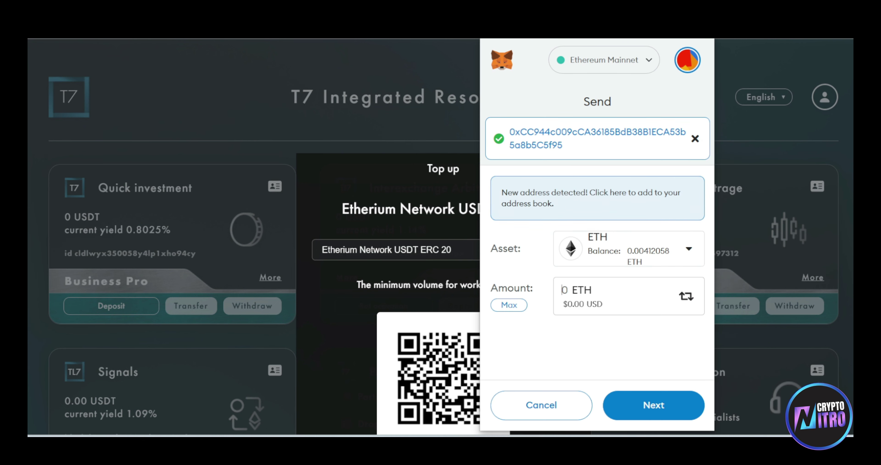
# - Set the transfer's asset to USDT and its amount to 51, and proceed to the transaction review
pyautogui.click(629, 248)
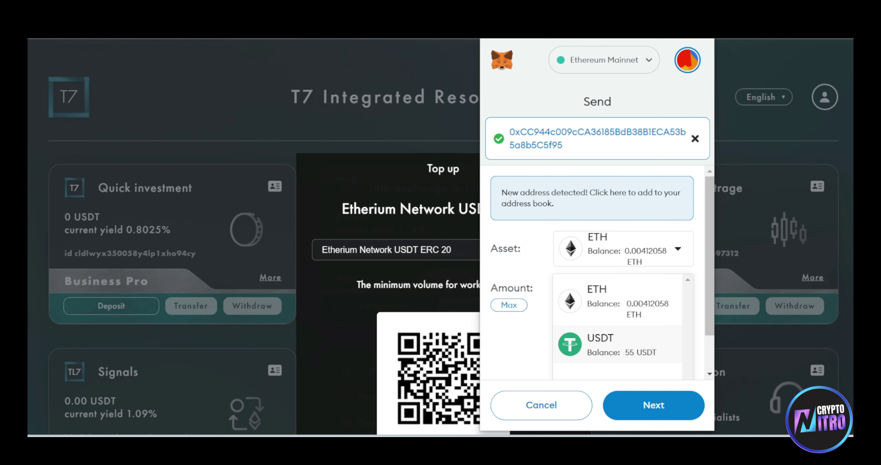
pyautogui.click(604, 345)
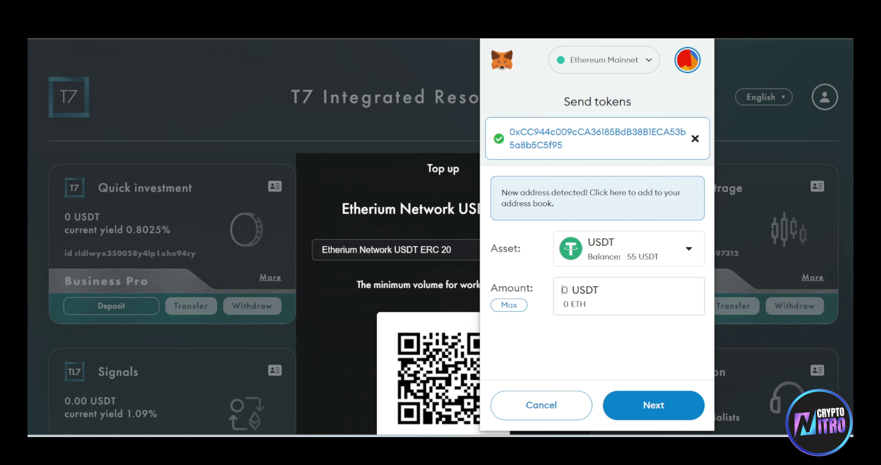
pyautogui.write('50')
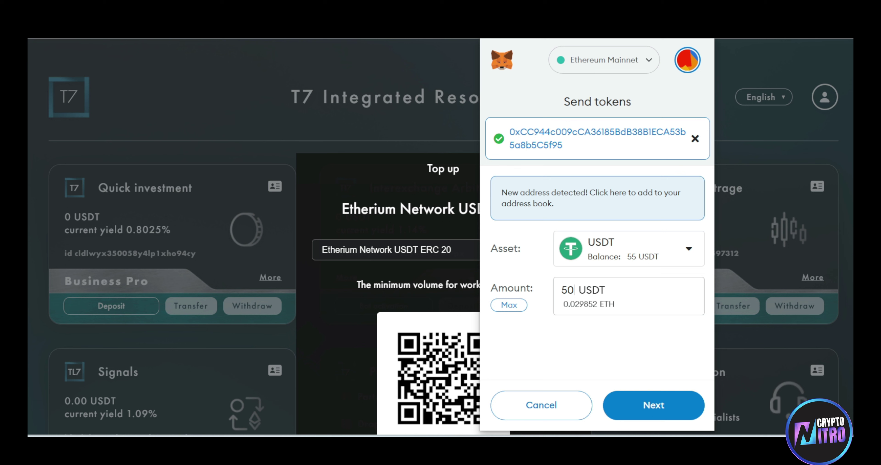
pyautogui.press('BackSpace')
pyautogui.write('1')
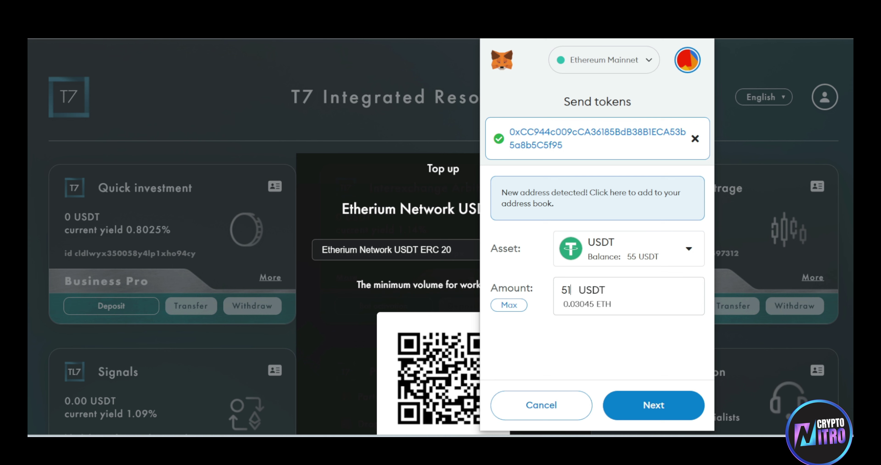
pyautogui.click(654, 406)
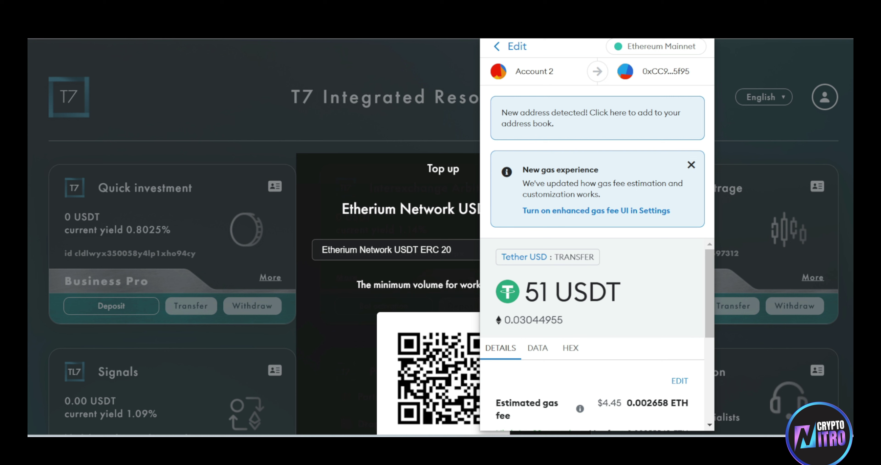
# - Review the transfer's gas fee and total, and confirm the USDT transaction
pyautogui.scroll(-4, 592, 336)
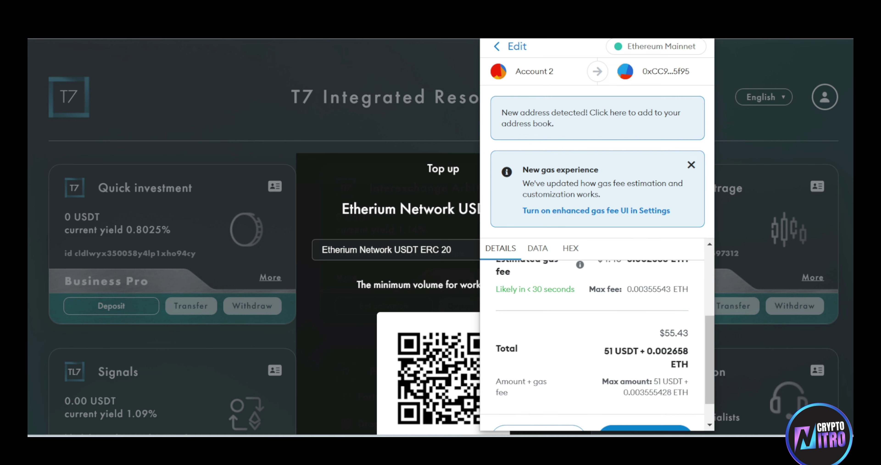
pyautogui.scroll(1, 592, 335)
pyautogui.scroll(-3, 592, 335)
pyautogui.click(645, 405)
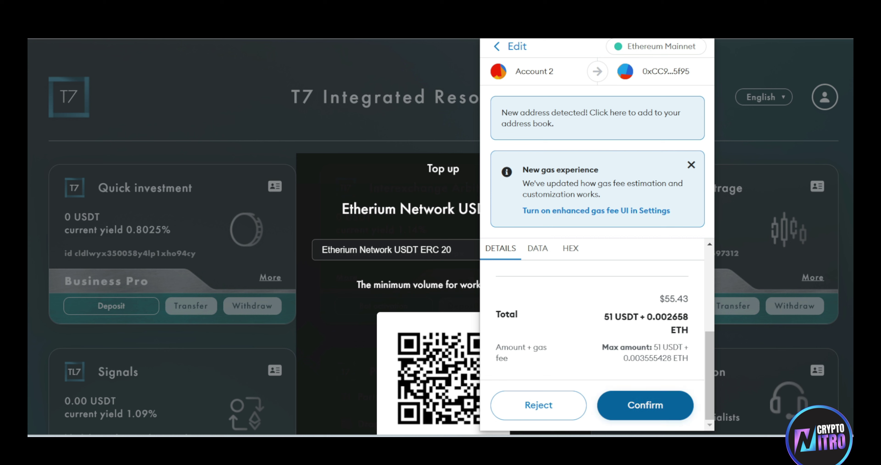
pyautogui.scroll(-5, 598, 274)
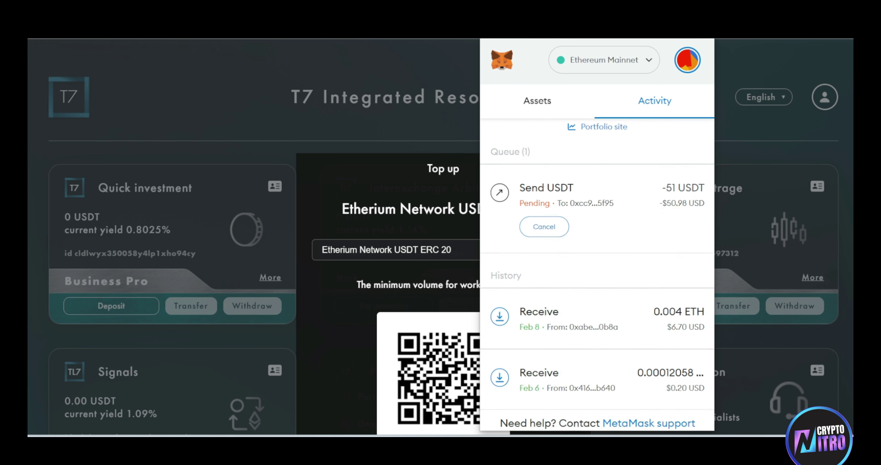
# - Return to the T7 dashboard and check the USDT balance of the Quick investment account
pyautogui.scroll(2, 597, 273)
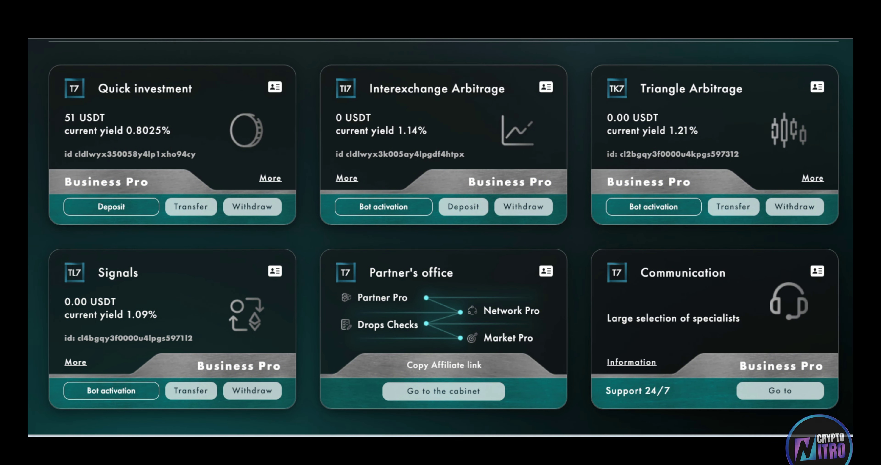
pyautogui.moveTo(65, 118); pyautogui.dragTo(107, 121)
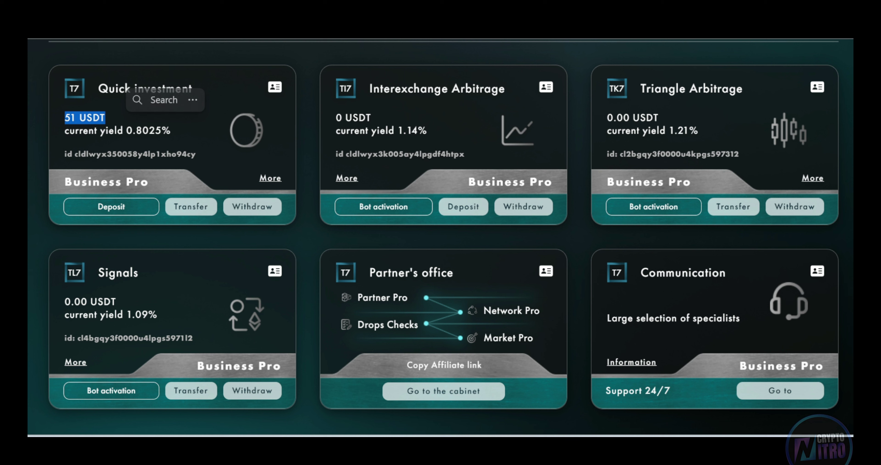
pyautogui.click(121, 119)
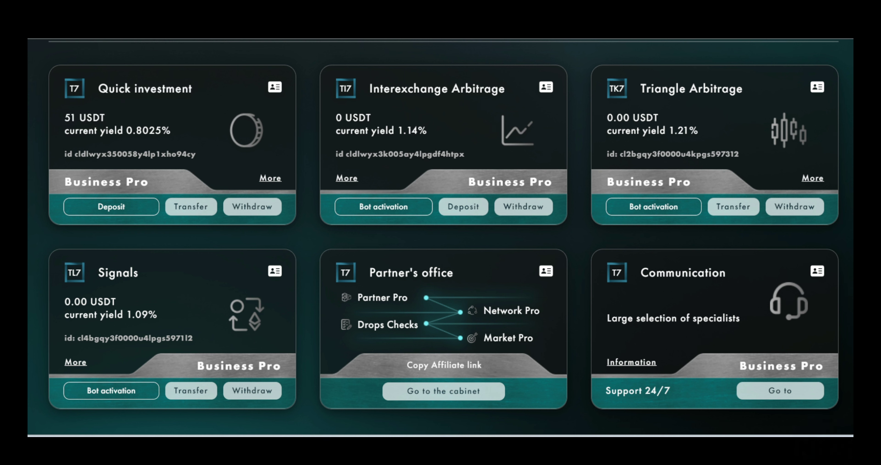